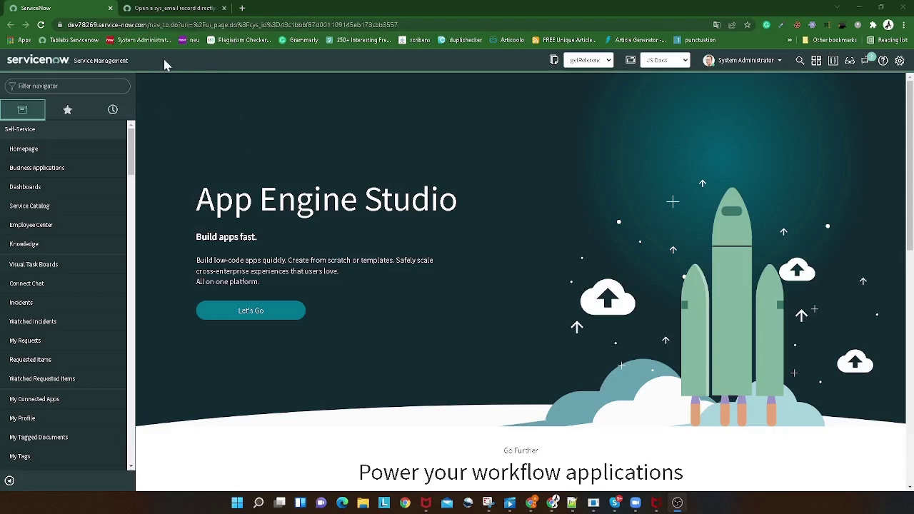
Glance at the community article, then list incidents with incident.LIST in the navigator.
{"action": "left_click", "coordinate": [176, 7]}
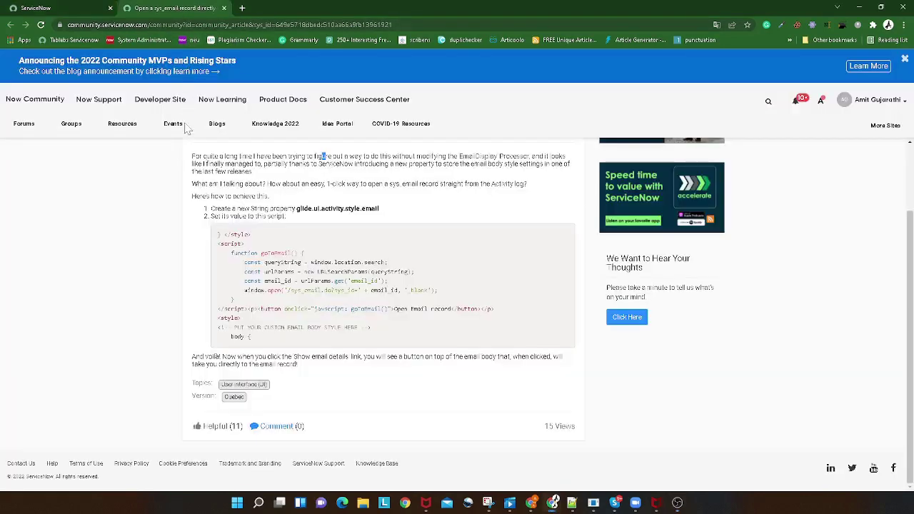
{"action": "scroll", "coordinate": [185, 142], "scroll_direction": "up", "scroll_amount": 2}
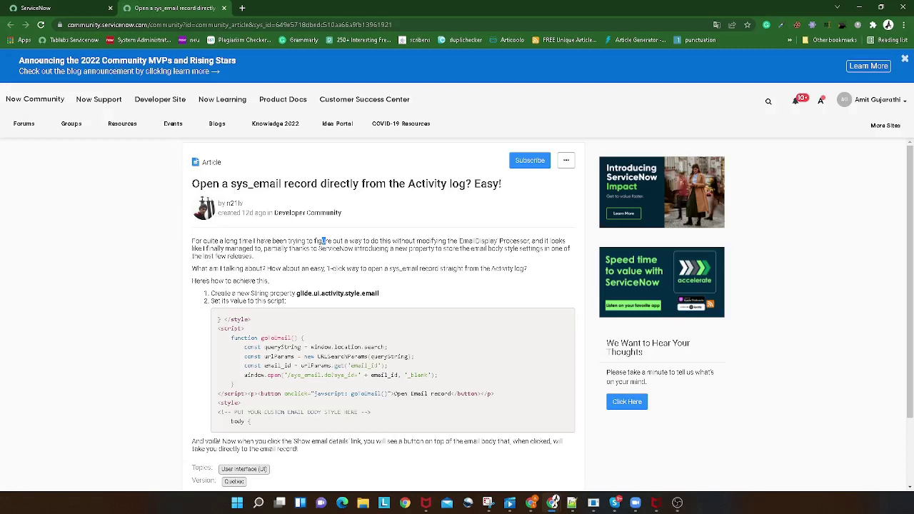
{"action": "left_click", "coordinate": [79, 7]}
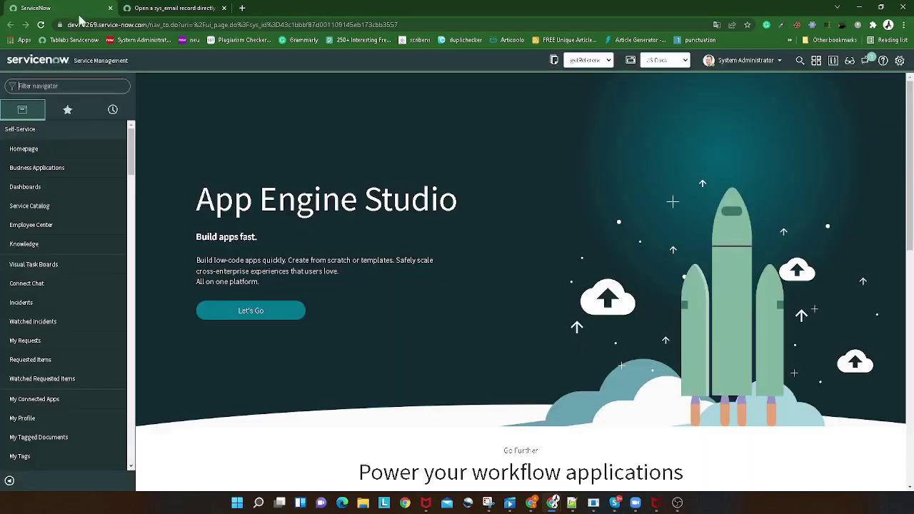
{"action": "left_click", "coordinate": [91, 86]}
{"action": "type", "text": "incident_list.do"}
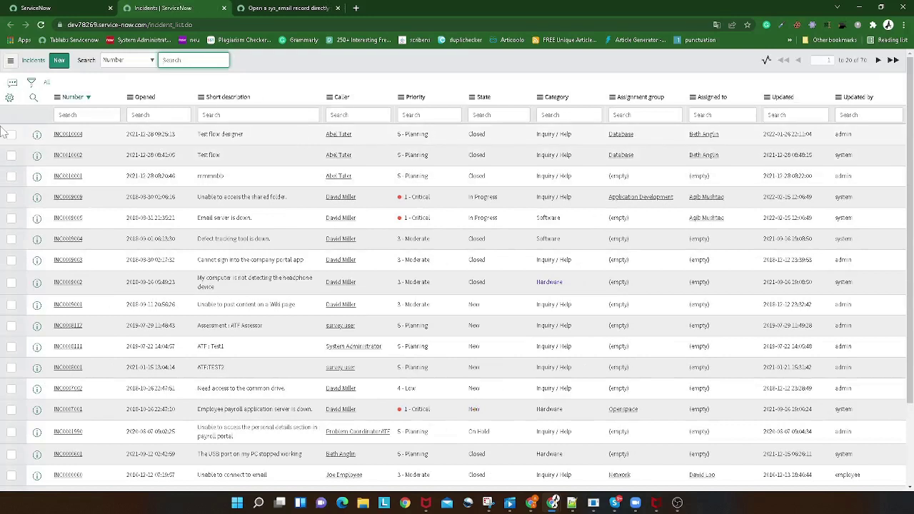
Open INC0010004 in a new tab and expand its latest closure email's details.
{"action": "right_click", "coordinate": [38, 138]}
{"action": "left_click", "coordinate": [79, 150]}
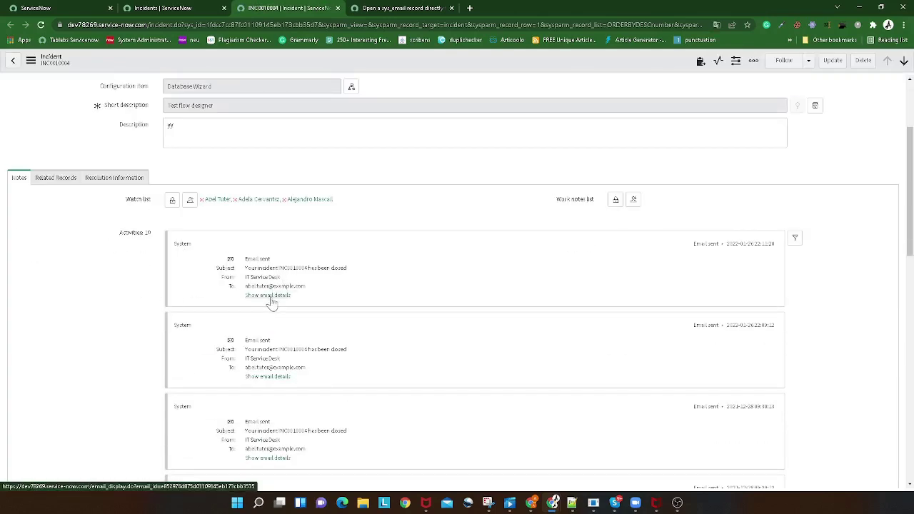
{"action": "left_click", "coordinate": [271, 297]}
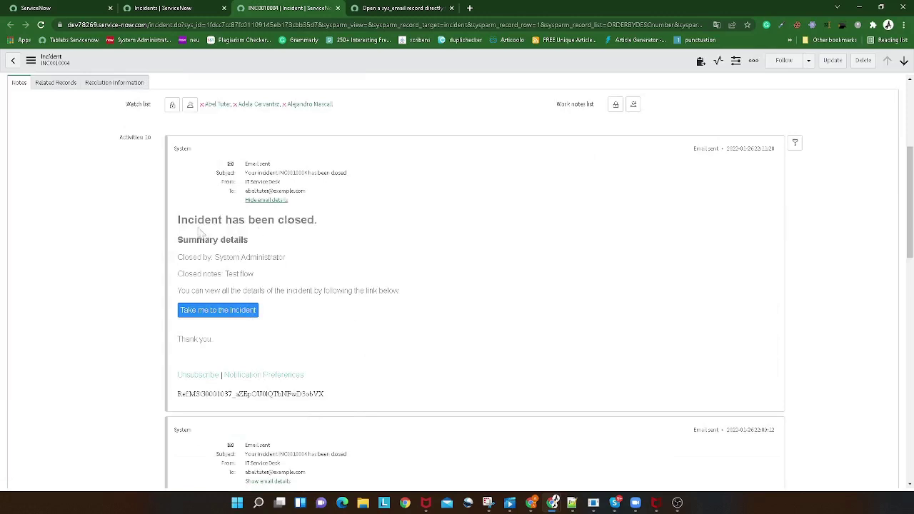
{"action": "left_click_drag", "start_coordinate": [177, 223], "coordinate": [289, 273]}
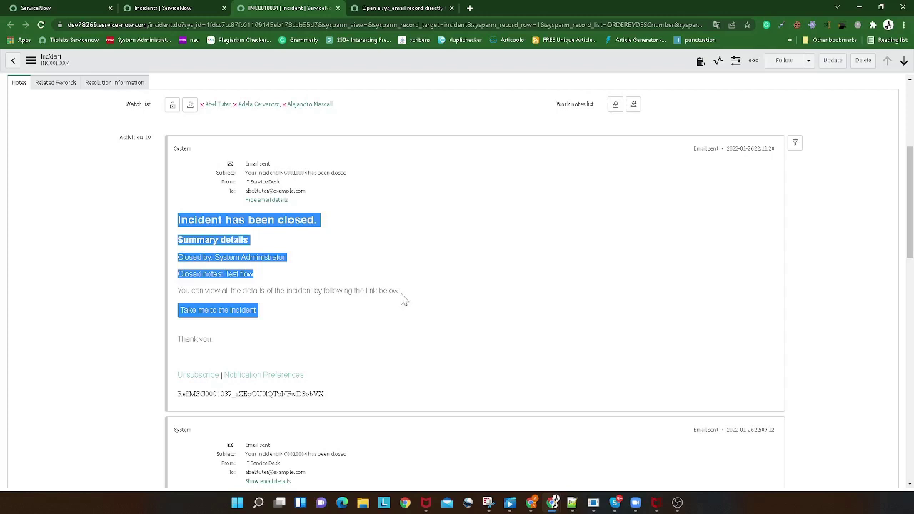
Open the Emails log and remove the today-only filter to list all emails.
{"action": "left_click", "coordinate": [153, 7]}
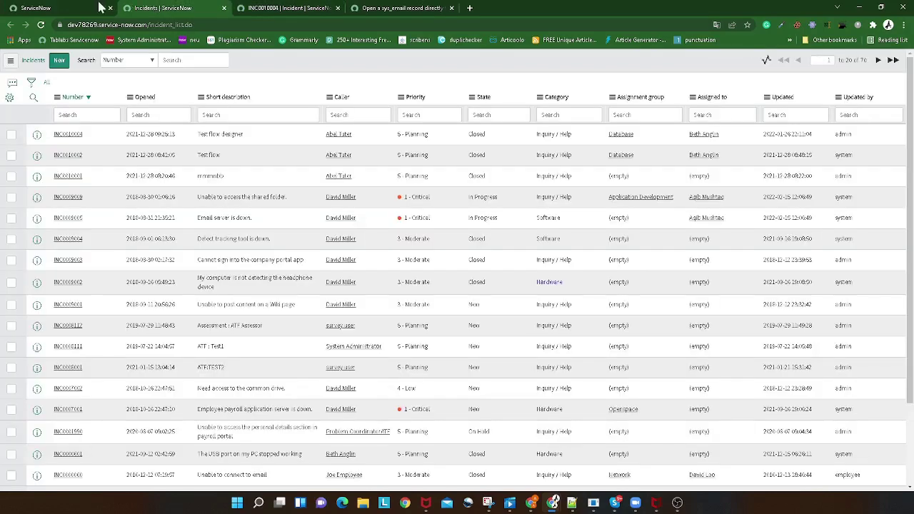
{"action": "left_click", "coordinate": [72, 8]}
{"action": "type", "text": "emails"}
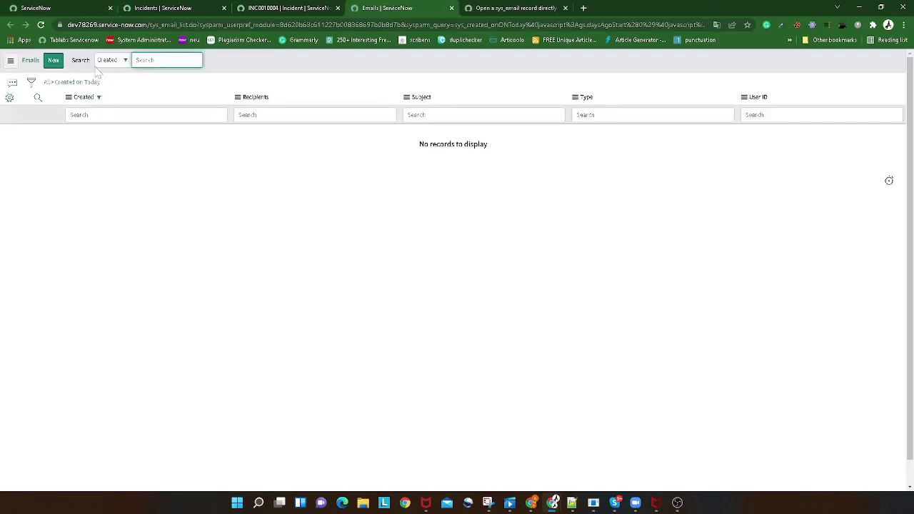
{"action": "left_click", "coordinate": [51, 84]}
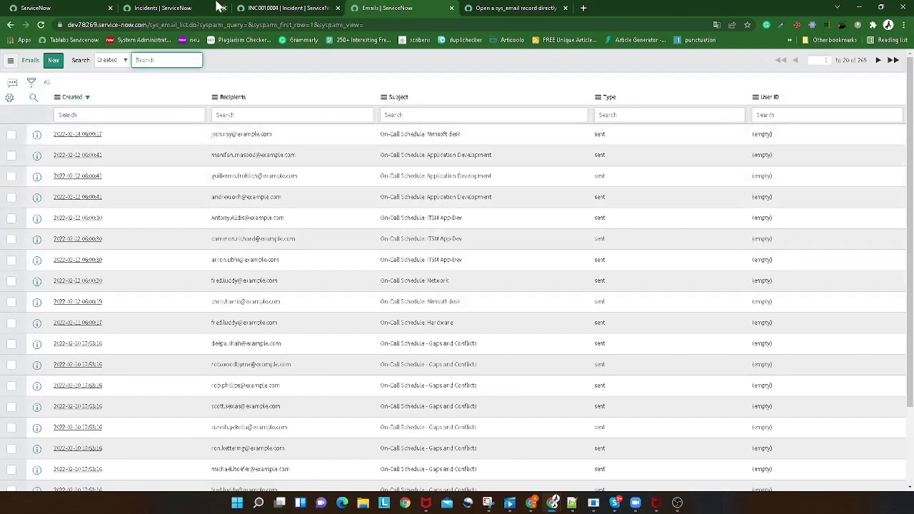
Copy the incident number INC0010004 from the incident form.
{"action": "left_click", "coordinate": [290, 8]}
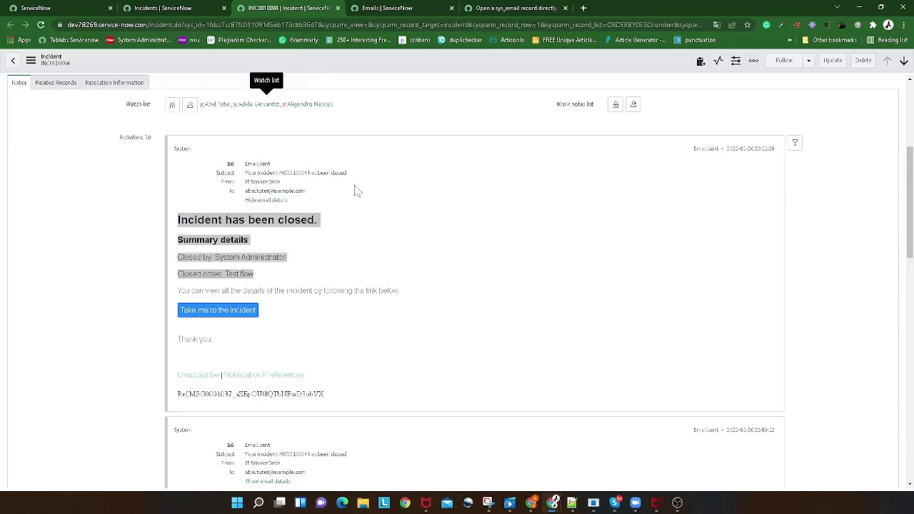
{"action": "scroll", "coordinate": [288, 146], "scroll_direction": "up", "scroll_amount": 3}
{"action": "scroll", "coordinate": [288, 146], "scroll_direction": "up", "scroll_amount": 1}
{"action": "left_click", "coordinate": [193, 95]}
{"action": "double_click", "coordinate": [193, 95]}
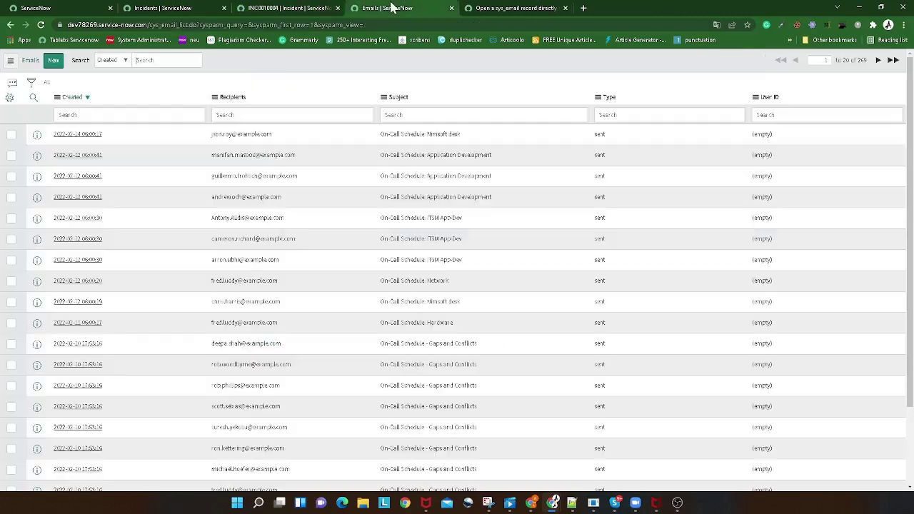
{"action": "left_click_drag", "start_coordinate": [193, 95], "coordinate": [295, 99]}
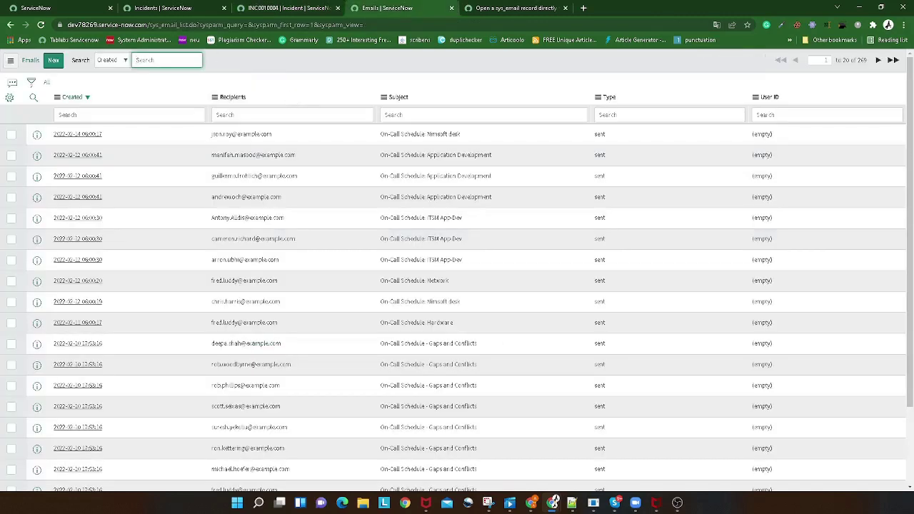
Search the email Subject column for *INC0010004 and review the six matches.
{"action": "left_click", "coordinate": [484, 114]}
{"action": "type", "text": "*INC0010004"}
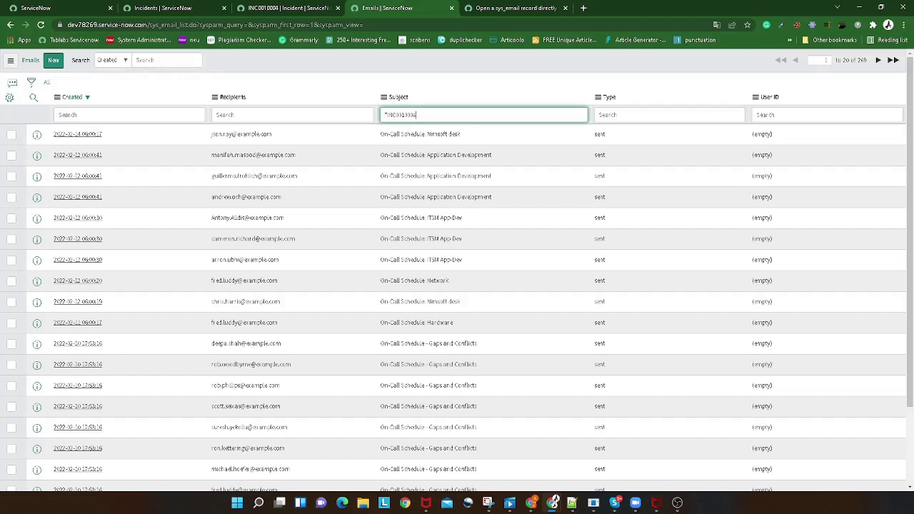
{"action": "key", "text": "Return"}
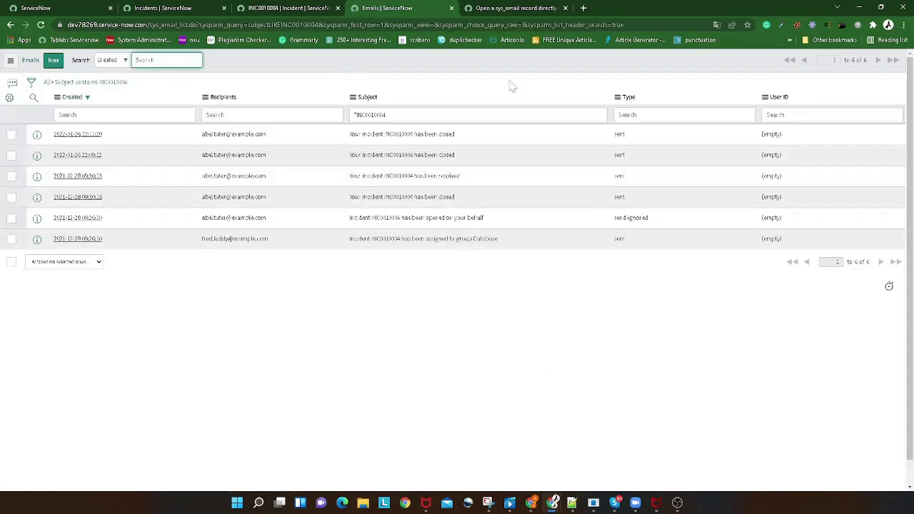
{"action": "left_click", "coordinate": [298, 6]}
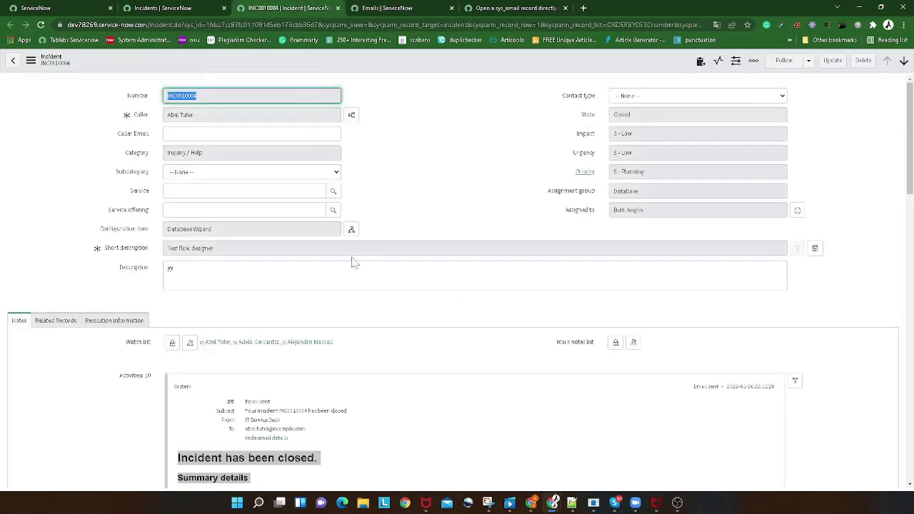
{"action": "scroll", "coordinate": [353, 264], "scroll_direction": "down", "scroll_amount": 2}
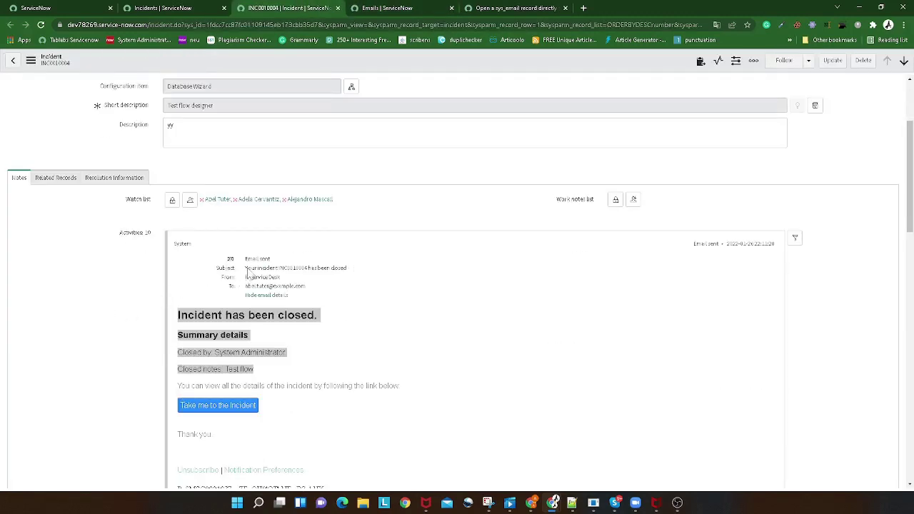
{"action": "left_click", "coordinate": [177, 6]}
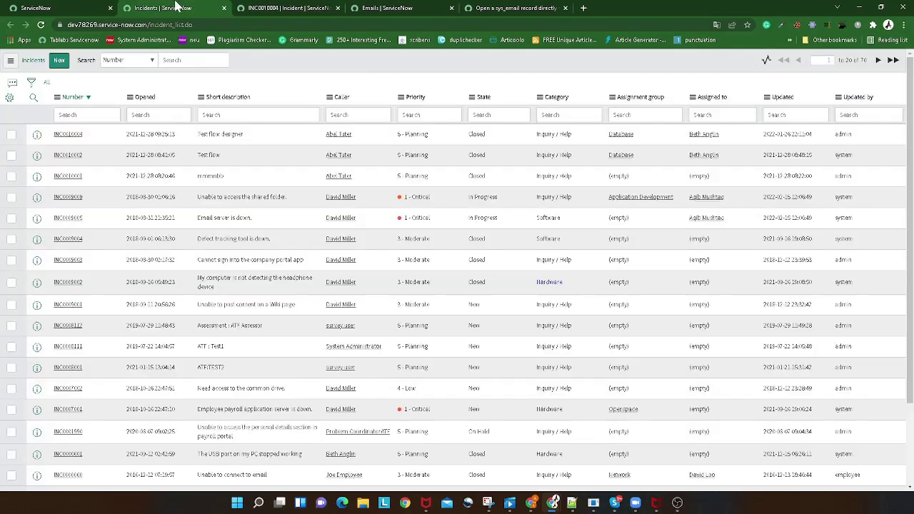
{"action": "left_click", "coordinate": [371, 6]}
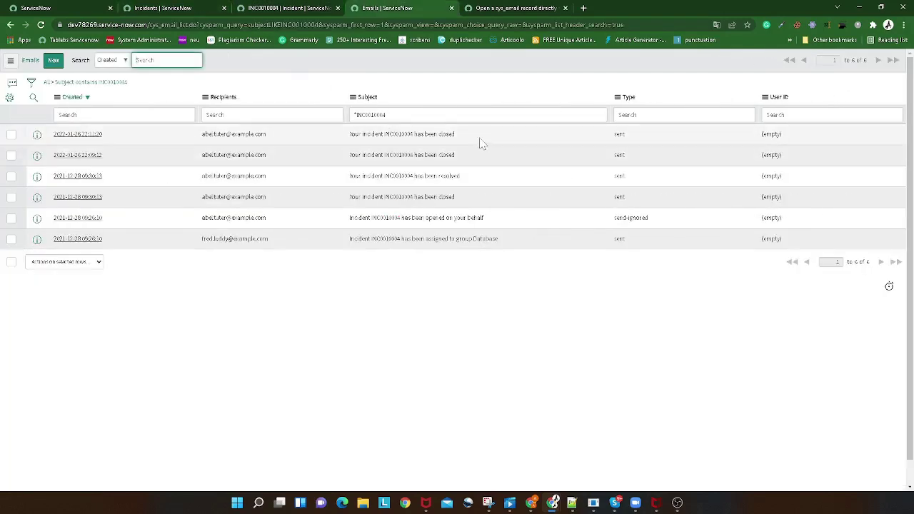
{"action": "double_click", "coordinate": [414, 134]}
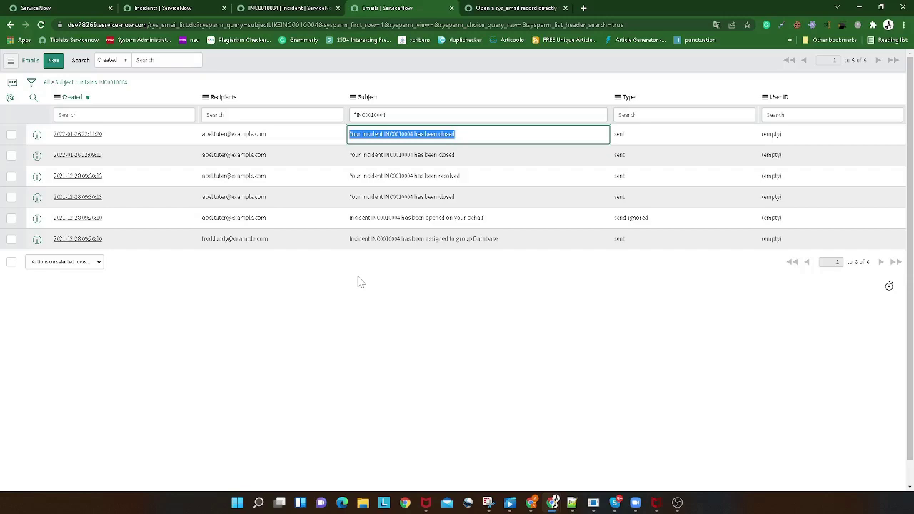
Select and copy glide.ui.activity.style.email from step 1 of the community article.
{"action": "left_click", "coordinate": [553, 8]}
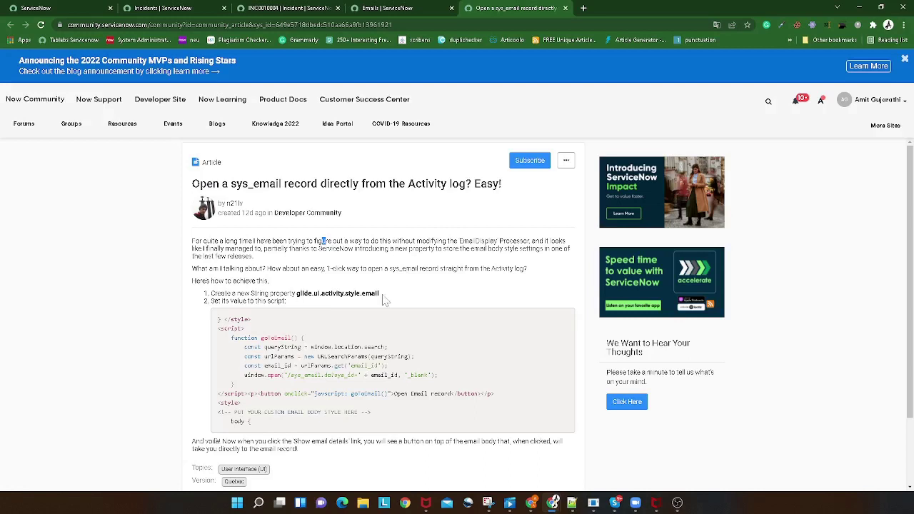
{"action": "left_click_drag", "start_coordinate": [381, 294], "coordinate": [299, 303]}
{"action": "left_click_drag", "start_coordinate": [296, 293], "coordinate": [380, 294]}
{"action": "key", "text": "ctrl+c"}
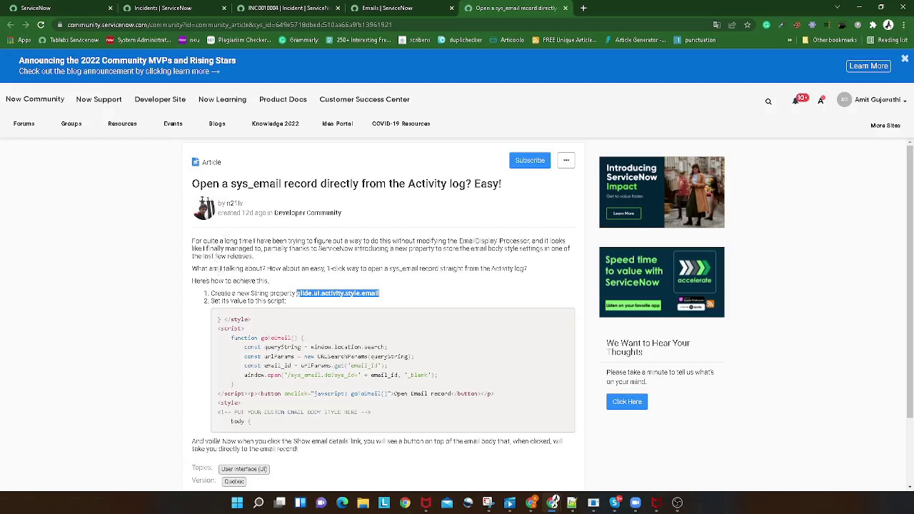
{"action": "left_click_drag", "start_coordinate": [192, 282], "coordinate": [270, 281]}
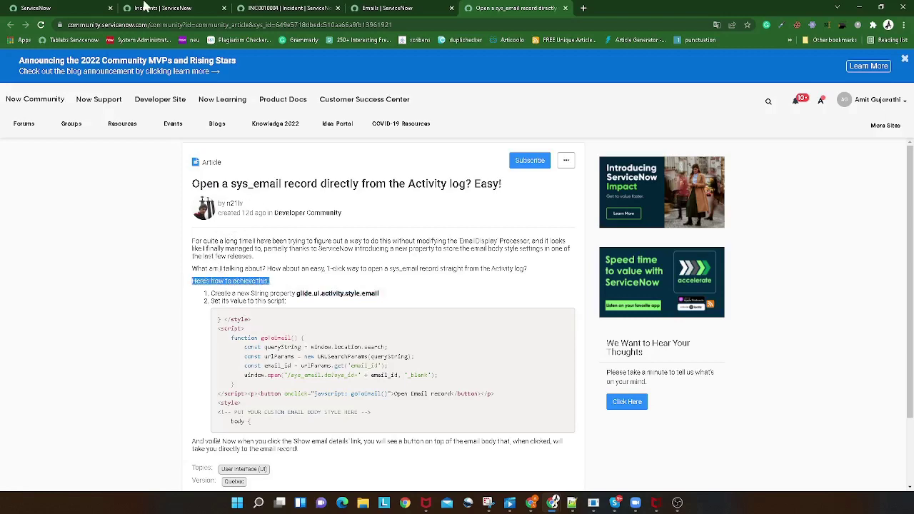
Search system properties for glide.ui.activity.style.email, find none, and start a new property.
{"action": "key", "text": "ctrl+2"}
{"action": "key", "text": "ctrl+1"}
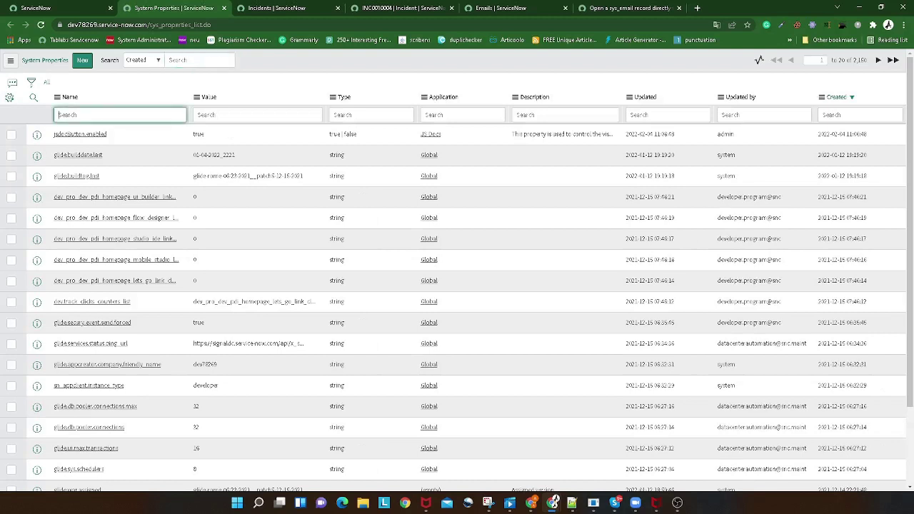
{"action": "type", "text": "glide.ui.activity.style.email"}
{"action": "key", "text": "Return"}
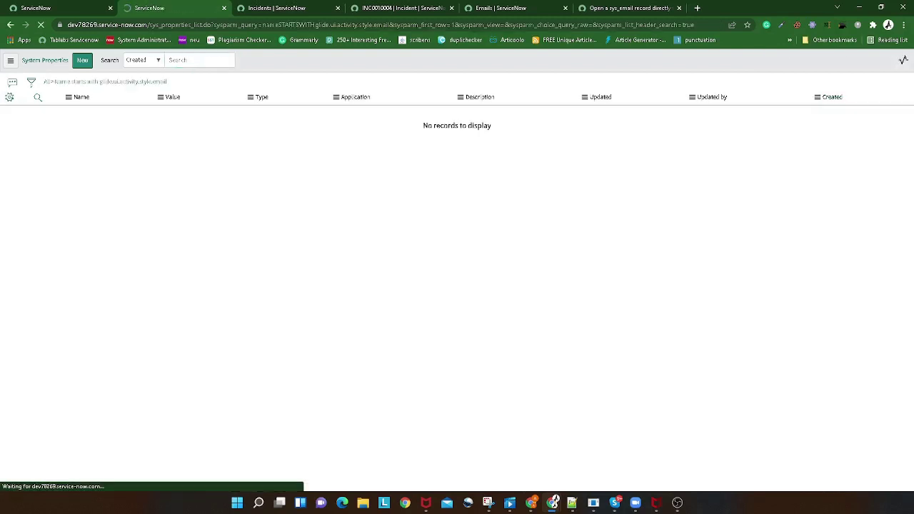
{"action": "left_click", "coordinate": [82, 61]}
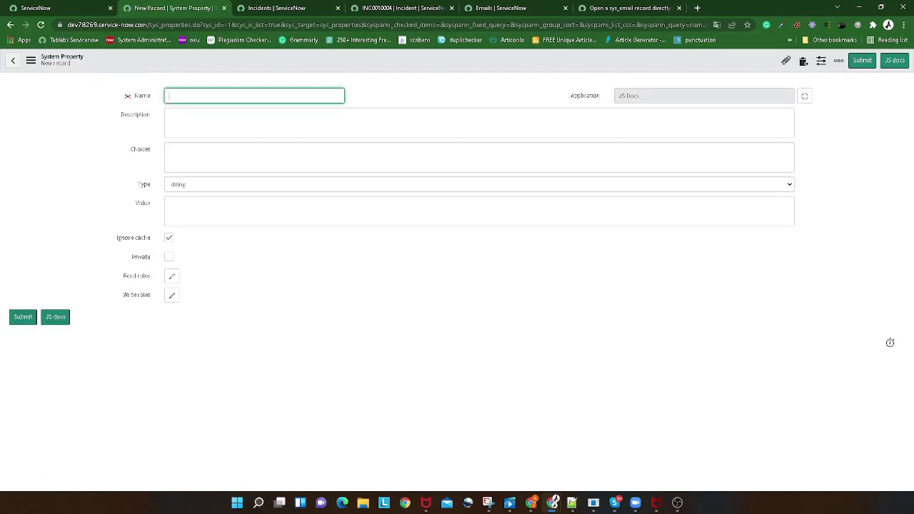
Paste glide.ui.activity.style.email as the Name and copy the article's script code block.
{"action": "key", "text": "ctrl+v"}
{"action": "left_click", "coordinate": [526, 10]}
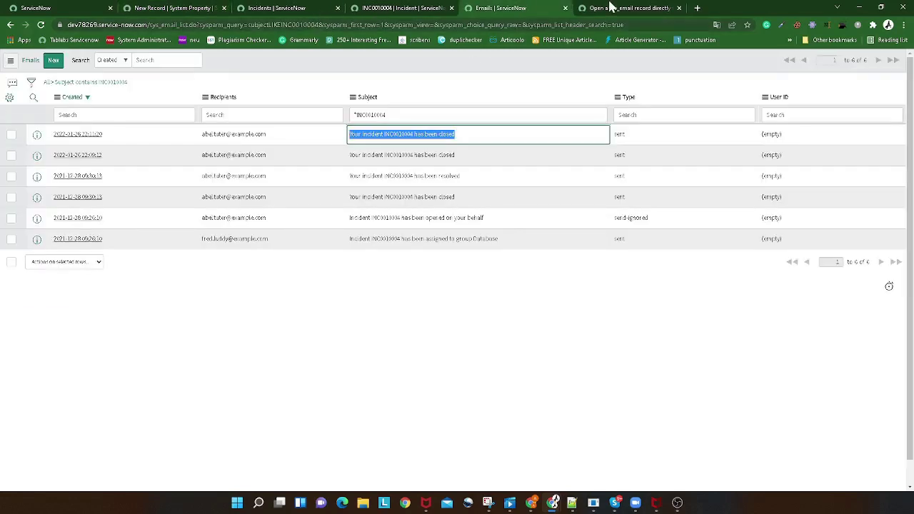
{"action": "left_click", "coordinate": [608, 7]}
{"action": "scroll", "coordinate": [313, 304], "scroll_direction": "down", "scroll_amount": 3}
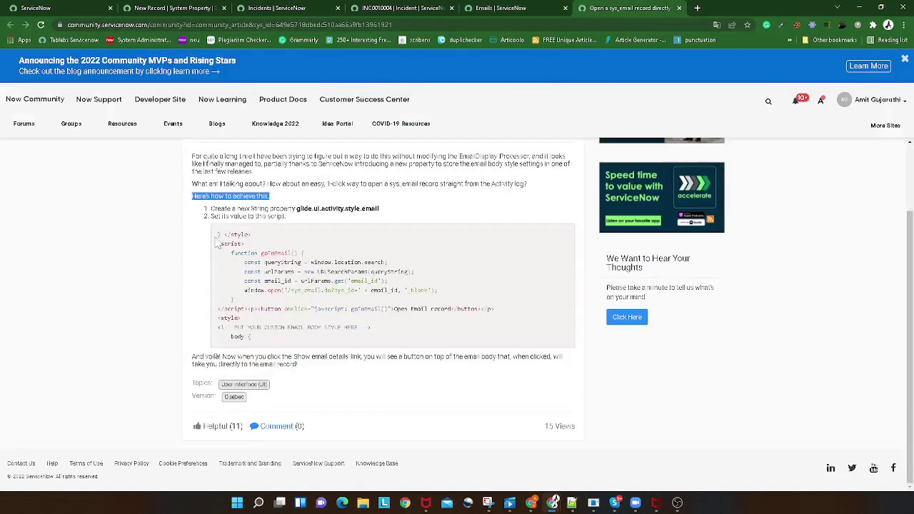
{"action": "left_click_drag", "start_coordinate": [217, 233], "coordinate": [279, 345]}
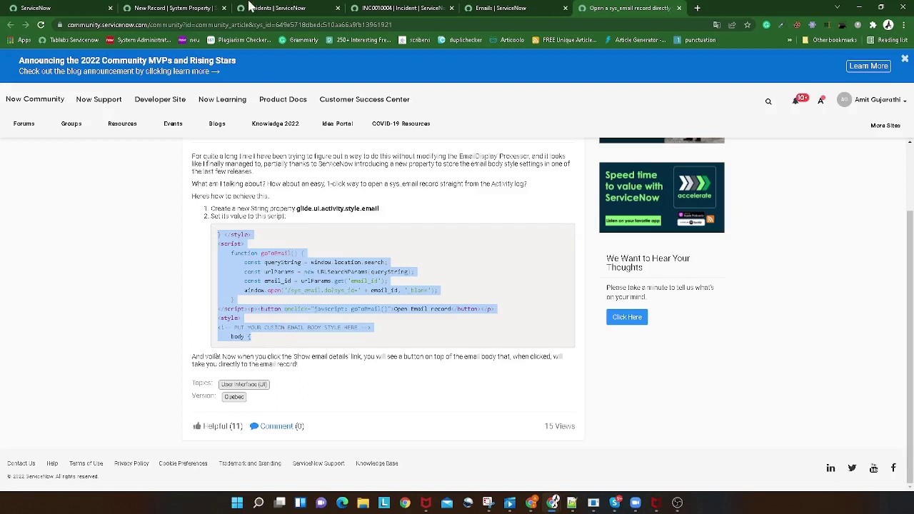
Paste the copied script into the new property's Value field.
{"action": "left_click", "coordinate": [166, 8]}
{"action": "left_click", "coordinate": [479, 211]}
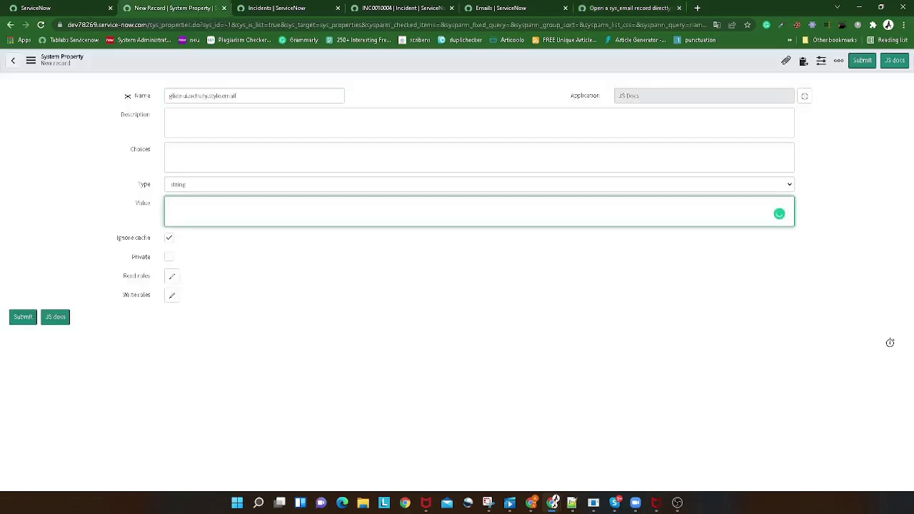
{"action": "key", "text": "ctrl+v"}
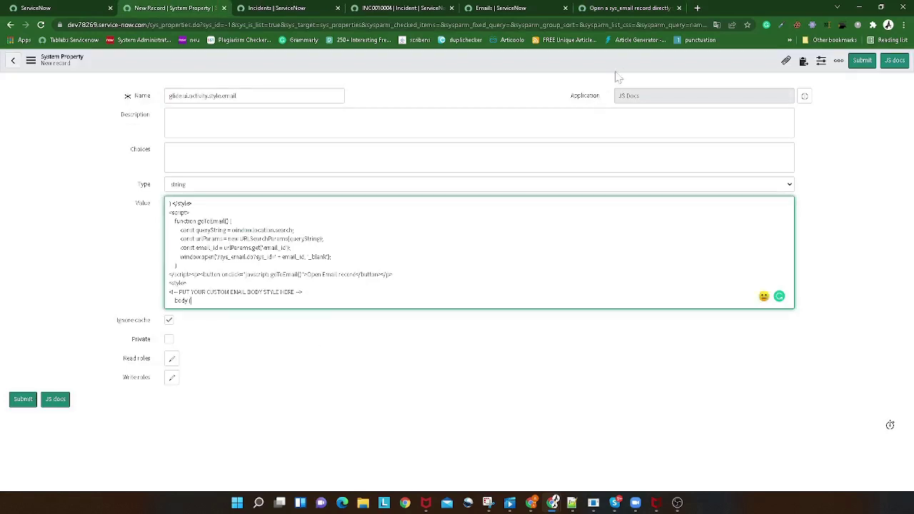
Submit the new property and bring up the INC0010004 form's header context menu.
{"action": "left_click", "coordinate": [863, 64]}
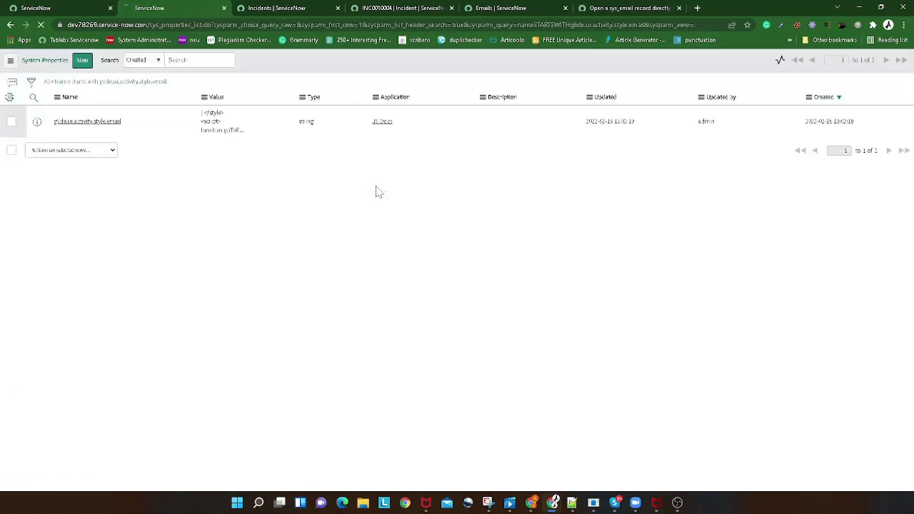
{"action": "left_click", "coordinate": [410, 10]}
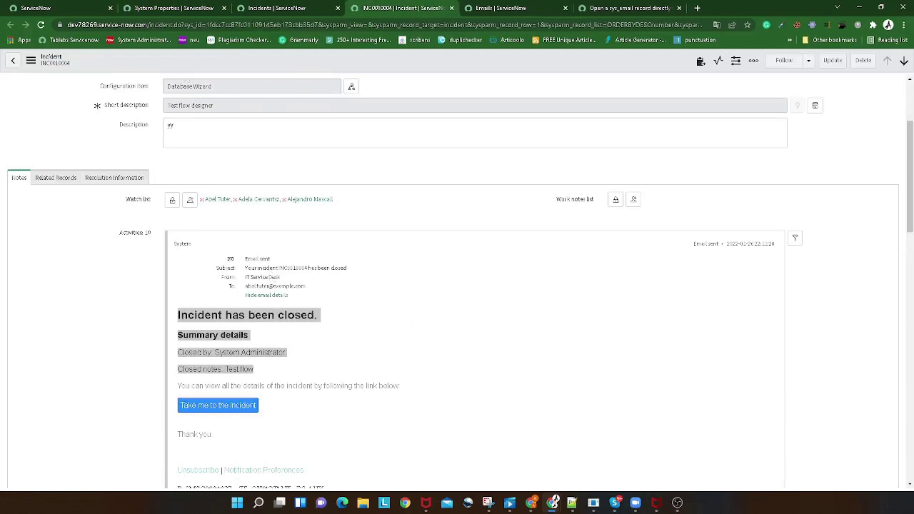
{"action": "scroll", "coordinate": [271, 314], "scroll_direction": "down", "scroll_amount": 2}
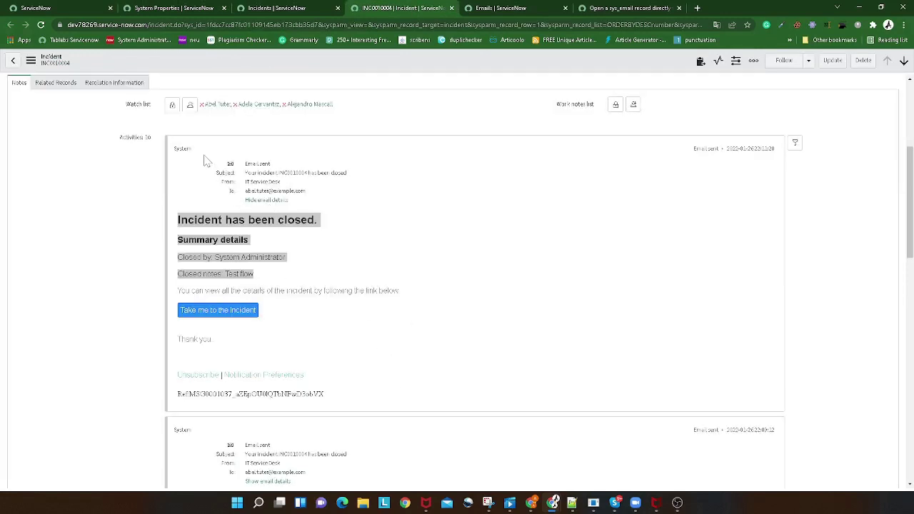
{"action": "left_click", "coordinate": [468, 338]}
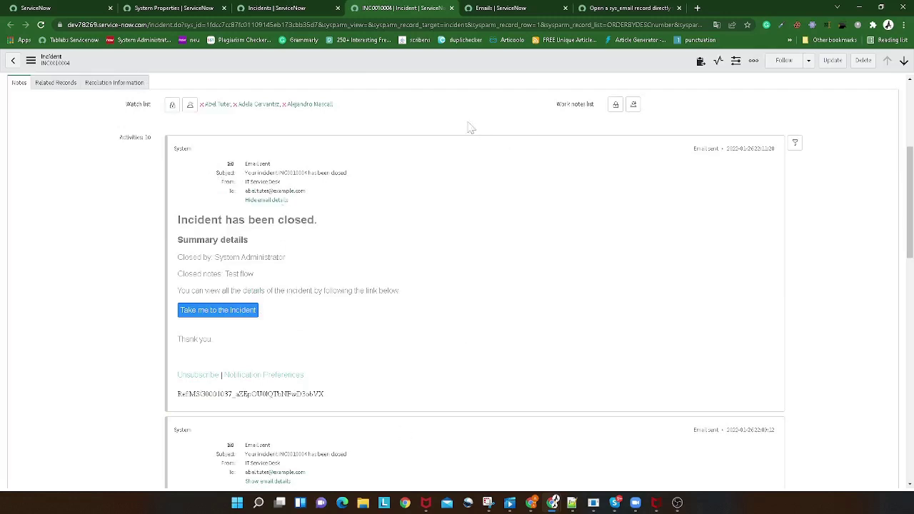
{"action": "right_click", "coordinate": [344, 52]}
{"action": "right_click", "coordinate": [328, 70]}
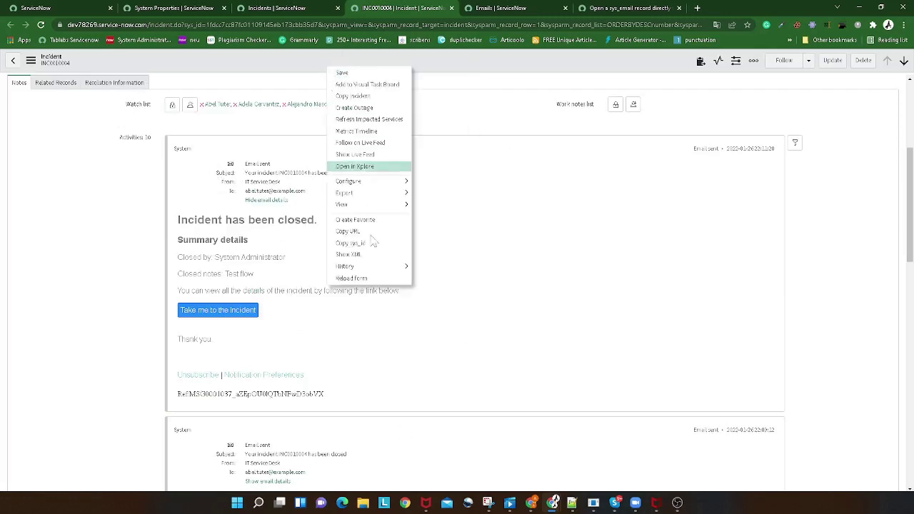
Reload INC0010004 and expand the first email's details to reveal the Open Email record button.
{"action": "left_click", "coordinate": [381, 284]}
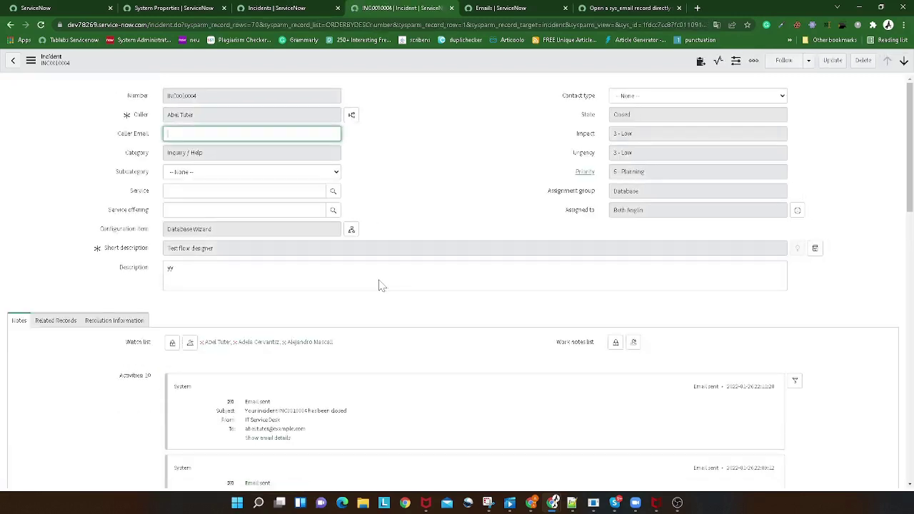
{"action": "scroll", "coordinate": [381, 284], "scroll_direction": "down", "scroll_amount": 1}
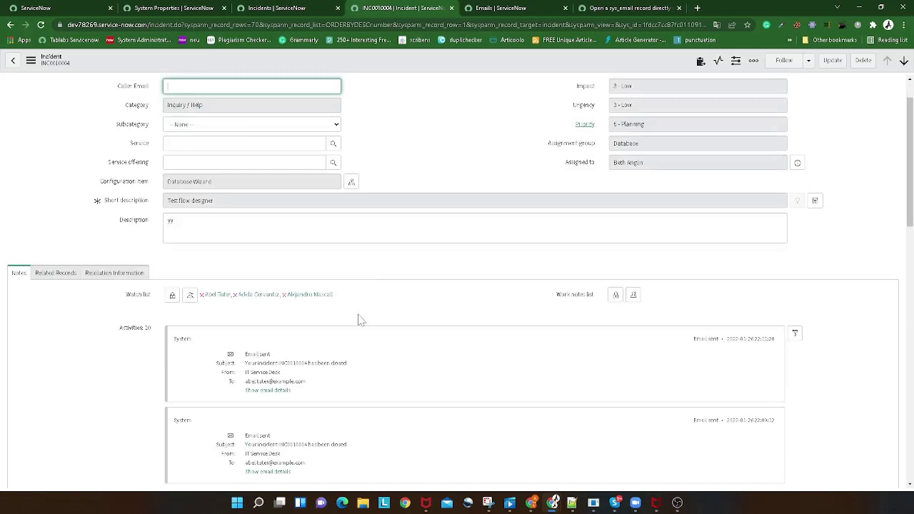
{"action": "scroll", "coordinate": [278, 270], "scroll_direction": "down", "scroll_amount": 3}
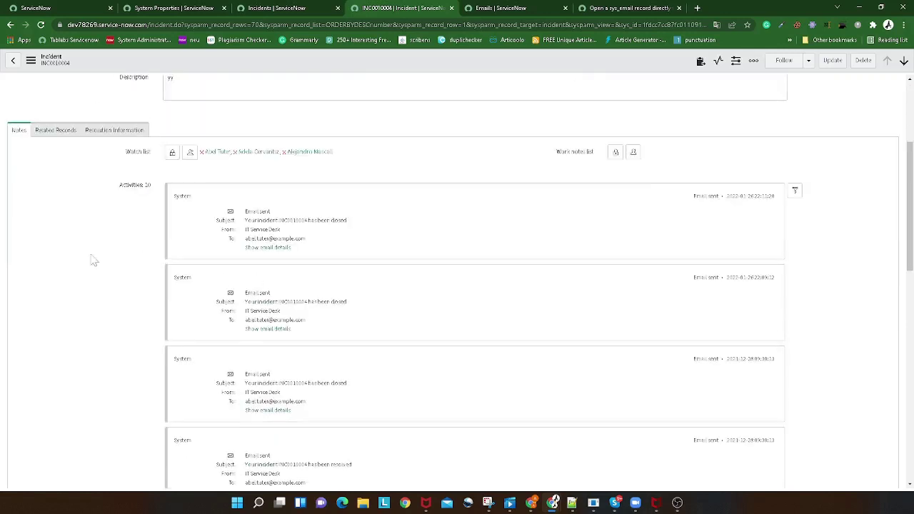
{"action": "left_click", "coordinate": [276, 250]}
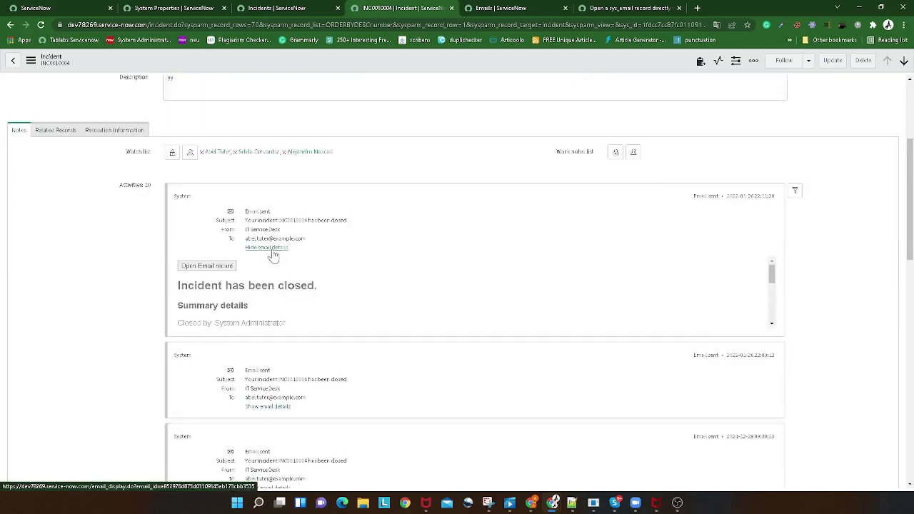
{"action": "scroll", "coordinate": [318, 272], "scroll_direction": "down", "scroll_amount": 1}
{"action": "scroll", "coordinate": [319, 274], "scroll_direction": "down", "scroll_amount": 1}
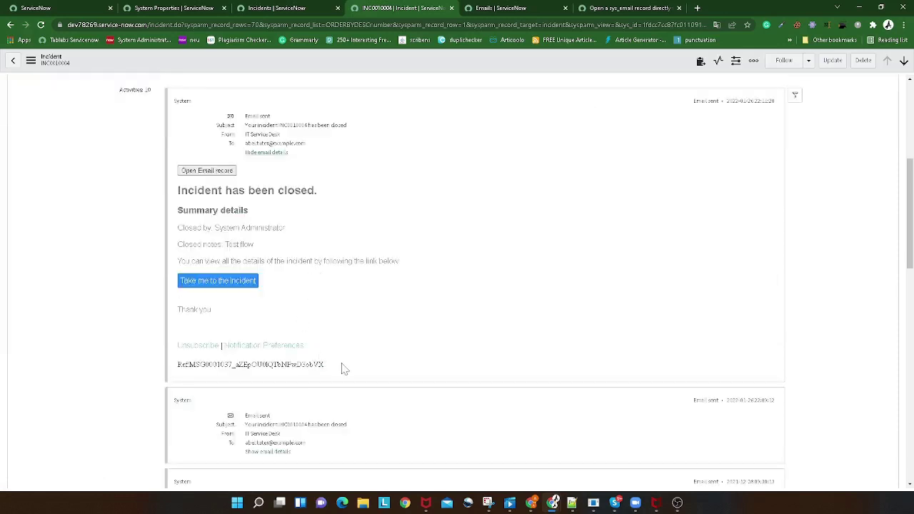
{"action": "left_click_drag", "start_coordinate": [330, 365], "coordinate": [267, 365]}
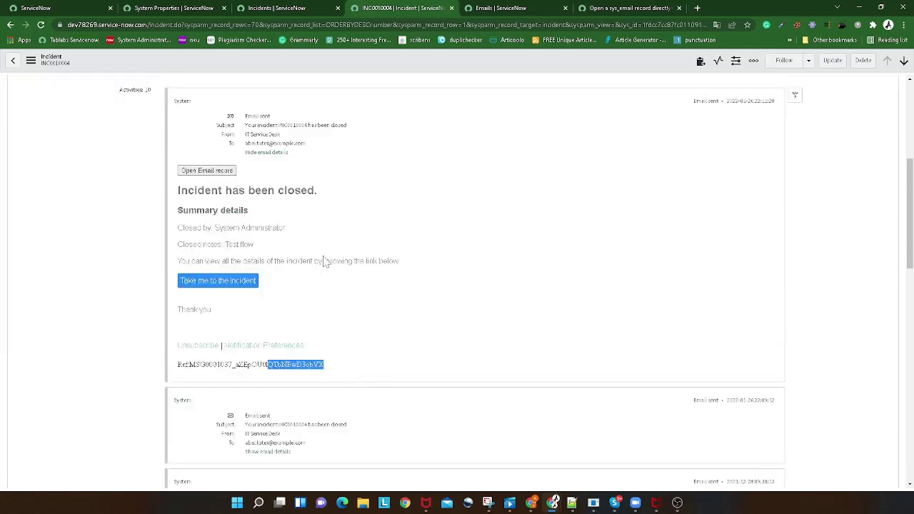
{"action": "scroll", "coordinate": [279, 204], "scroll_direction": "up", "scroll_amount": 1}
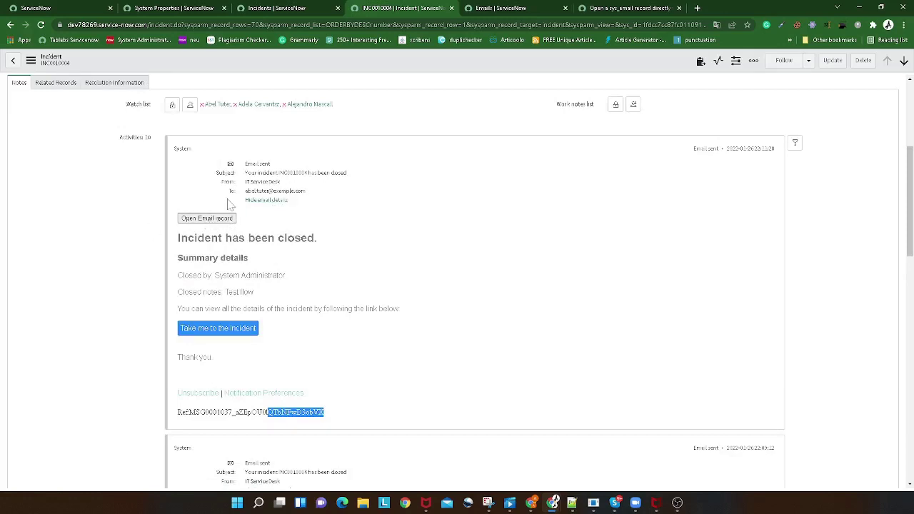
{"action": "triple_click", "coordinate": [178, 204]}
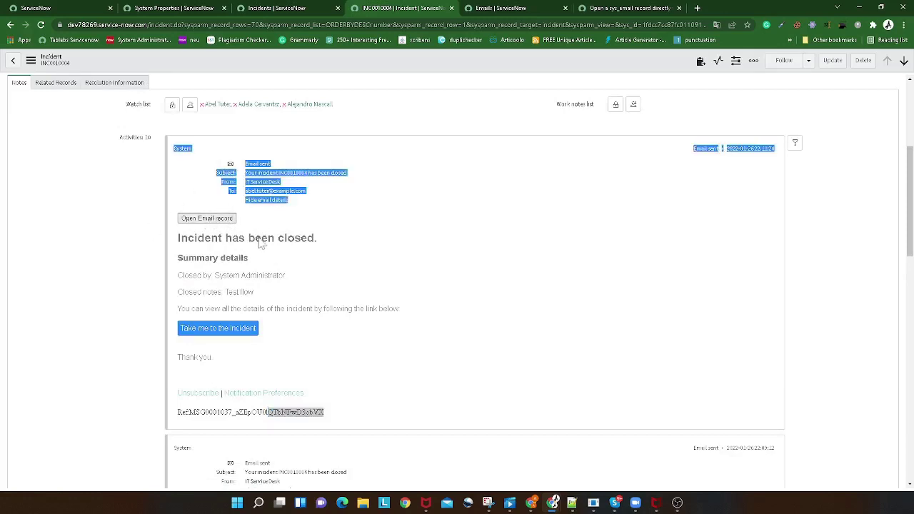
{"action": "left_click", "coordinate": [111, 150]}
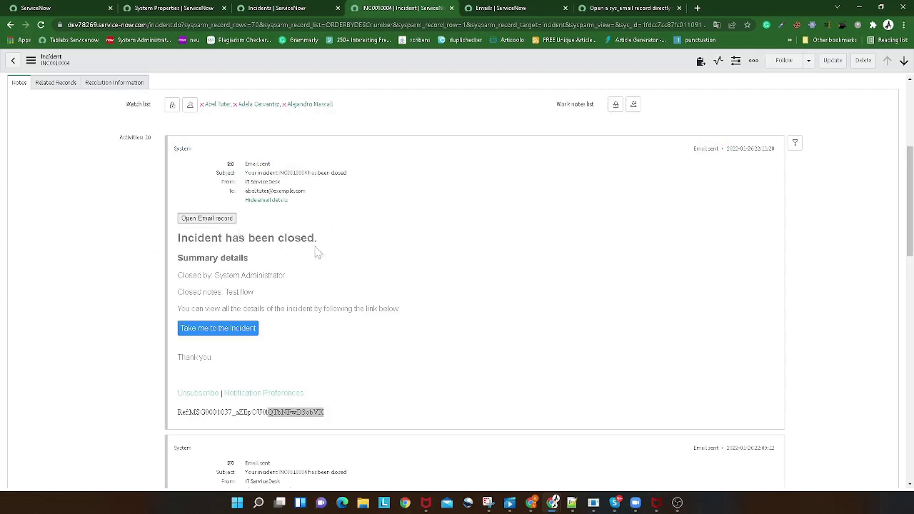
Open the closure email's record in a new tab and scroll through its Email form.
{"action": "left_click", "coordinate": [217, 220]}
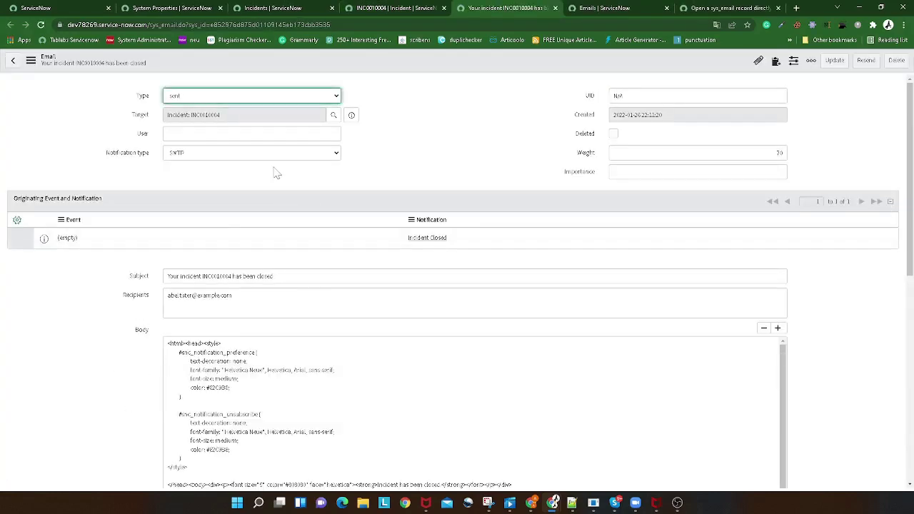
{"action": "scroll", "coordinate": [276, 173], "scroll_direction": "down", "scroll_amount": 2}
{"action": "scroll", "coordinate": [276, 173], "scroll_direction": "down", "scroll_amount": 1}
{"action": "scroll", "coordinate": [276, 173], "scroll_direction": "down", "scroll_amount": 2}
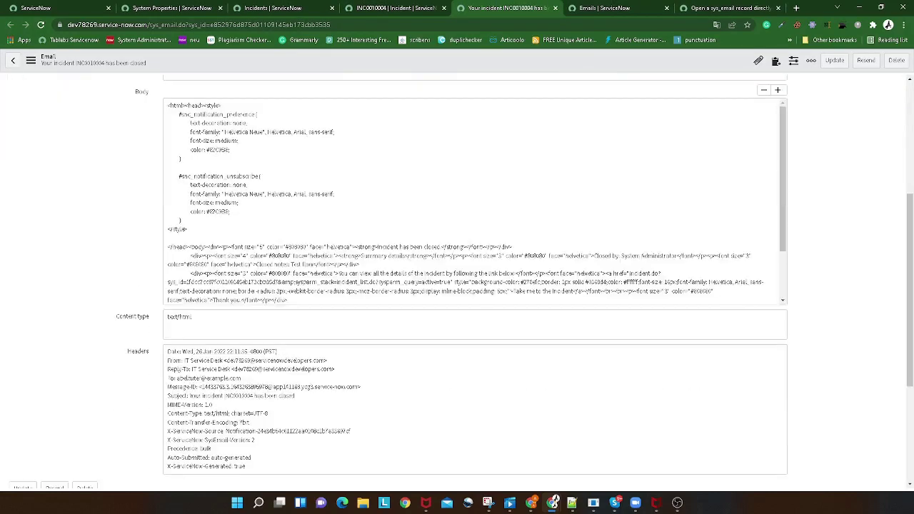
{"action": "scroll", "coordinate": [276, 173], "scroll_direction": "down", "scroll_amount": 4}
{"action": "scroll", "coordinate": [275, 172], "scroll_direction": "up", "scroll_amount": 2}
{"action": "scroll", "coordinate": [276, 173], "scroll_direction": "up", "scroll_amount": 1}
{"action": "scroll", "coordinate": [276, 173], "scroll_direction": "up", "scroll_amount": 2}
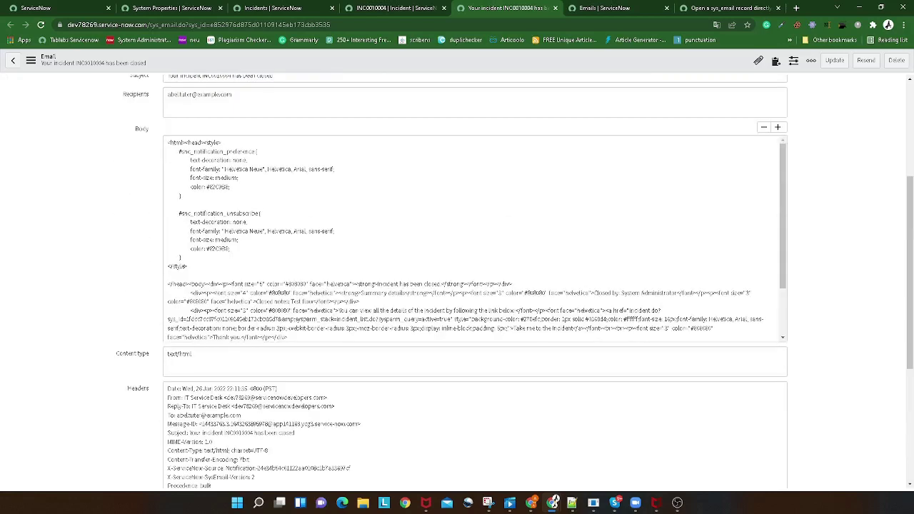
{"action": "scroll", "coordinate": [276, 173], "scroll_direction": "up", "scroll_amount": 4}
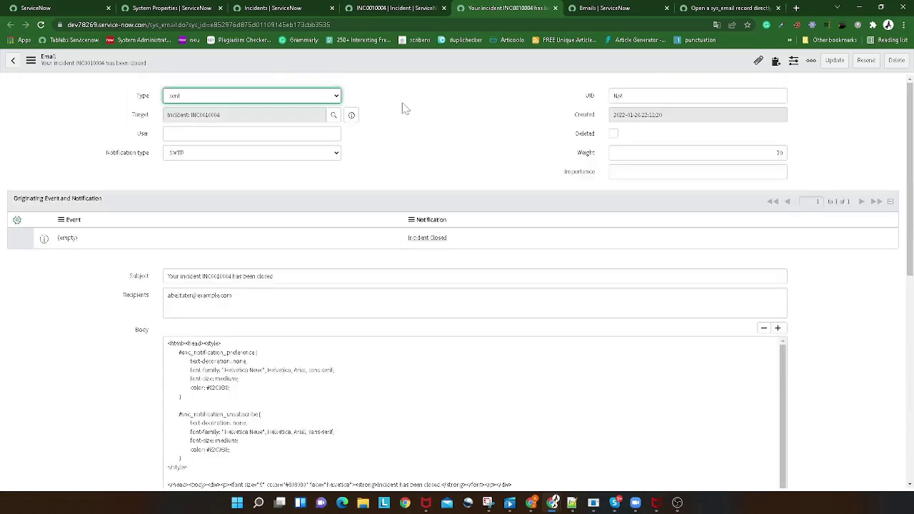
{"action": "left_click", "coordinate": [710, 8]}
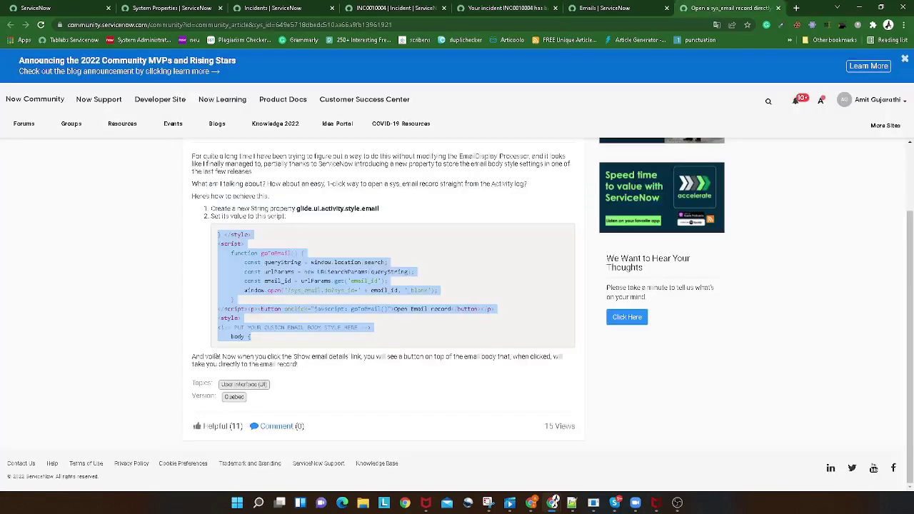
{"action": "scroll", "coordinate": [223, 230], "scroll_direction": "up", "scroll_amount": 2}
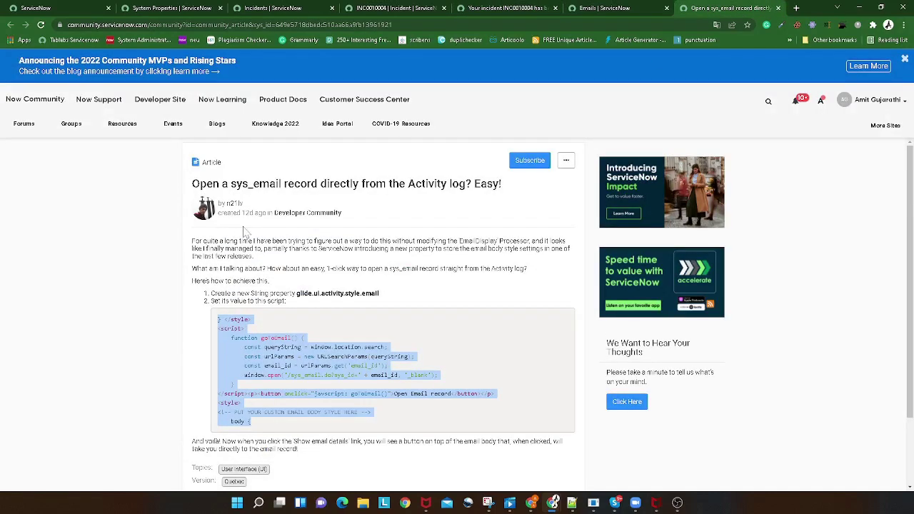
{"action": "left_click", "coordinate": [296, 266]}
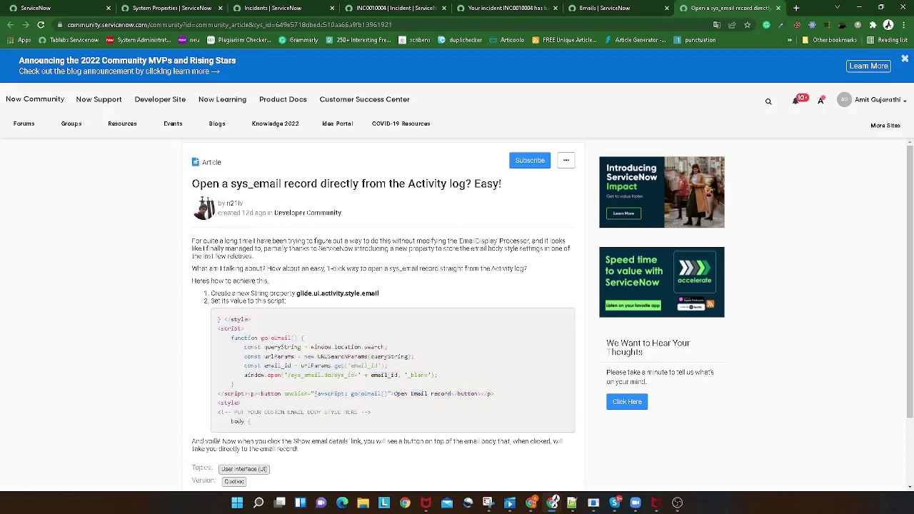
{"action": "left_click", "coordinate": [474, 8]}
Return to incident INC0010004 and scroll through its activity stream.
{"action": "left_click", "coordinate": [402, 7]}
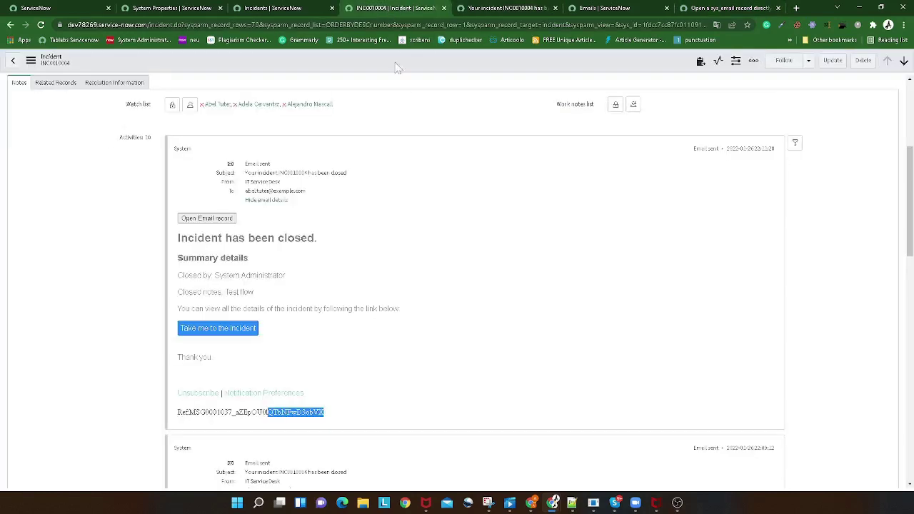
{"action": "scroll", "coordinate": [366, 296], "scroll_direction": "down", "scroll_amount": 2}
{"action": "scroll", "coordinate": [366, 297], "scroll_direction": "up", "scroll_amount": 2}
Open the glide.ui.activity.style.email property record from the System Properties list.
{"action": "left_click", "coordinate": [196, 6]}
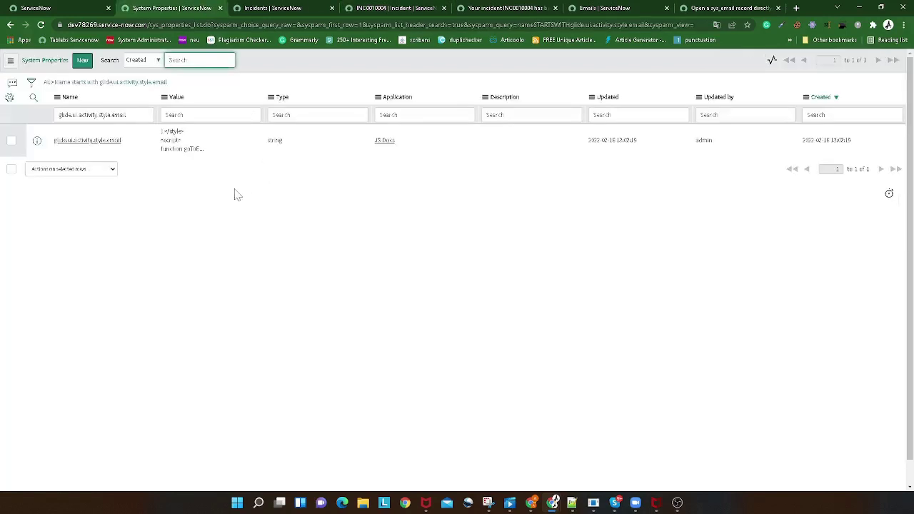
{"action": "left_click", "coordinate": [88, 146]}
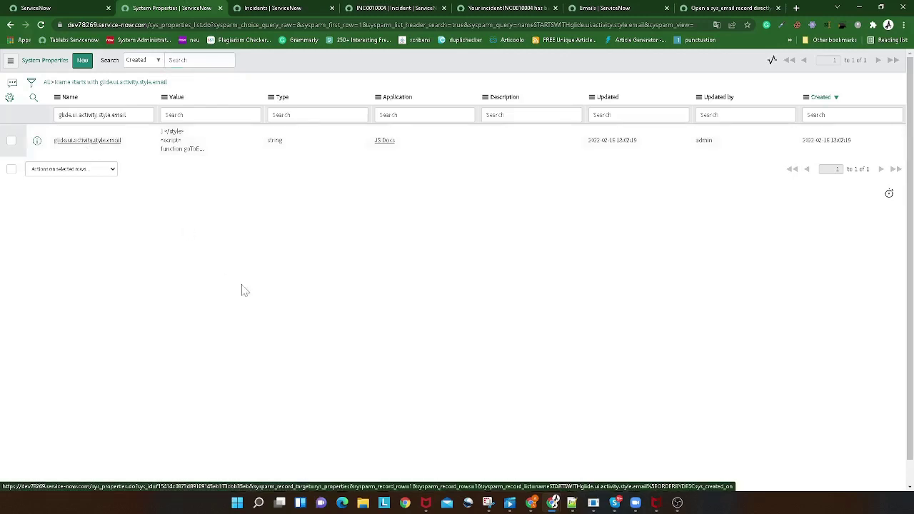
{"action": "left_click", "coordinate": [112, 146]}
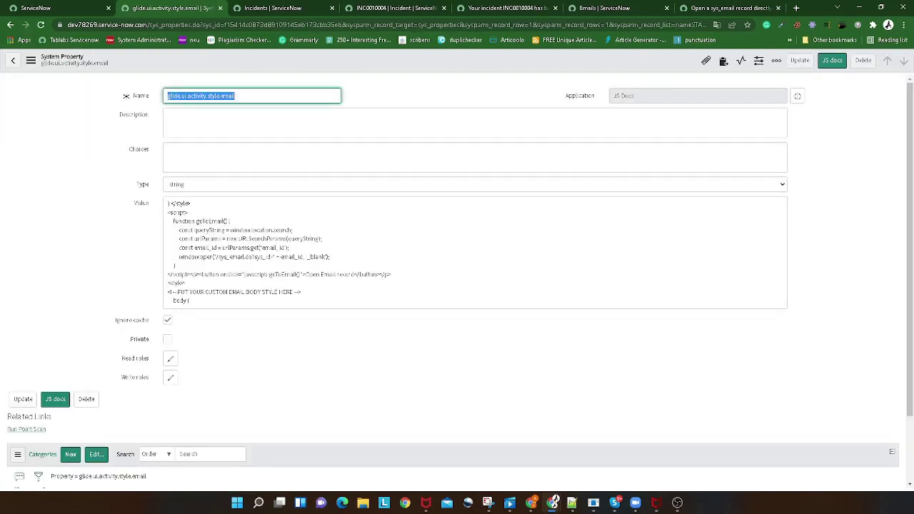
Replace the script's 'Open Email record' label with 'Technonerd points !to open email'.
{"action": "left_click", "coordinate": [174, 265]}
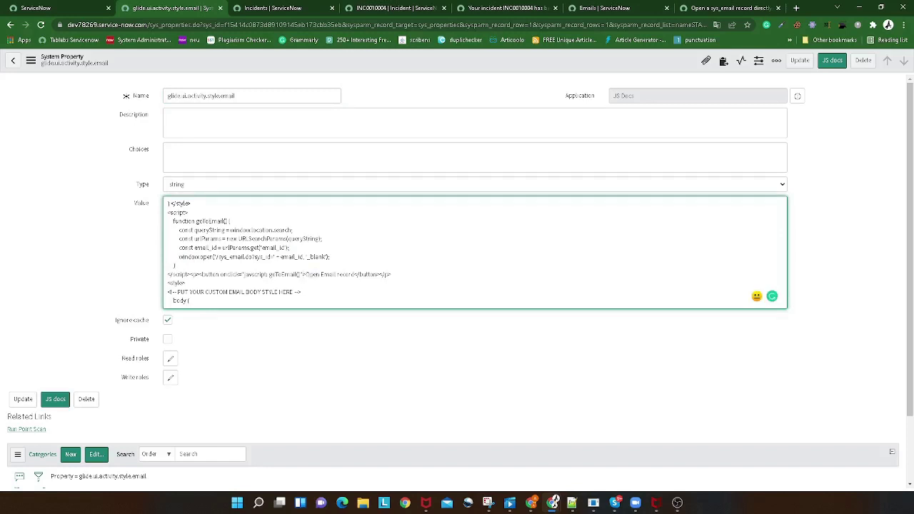
{"action": "left_click_drag", "start_coordinate": [306, 274], "coordinate": [355, 274]}
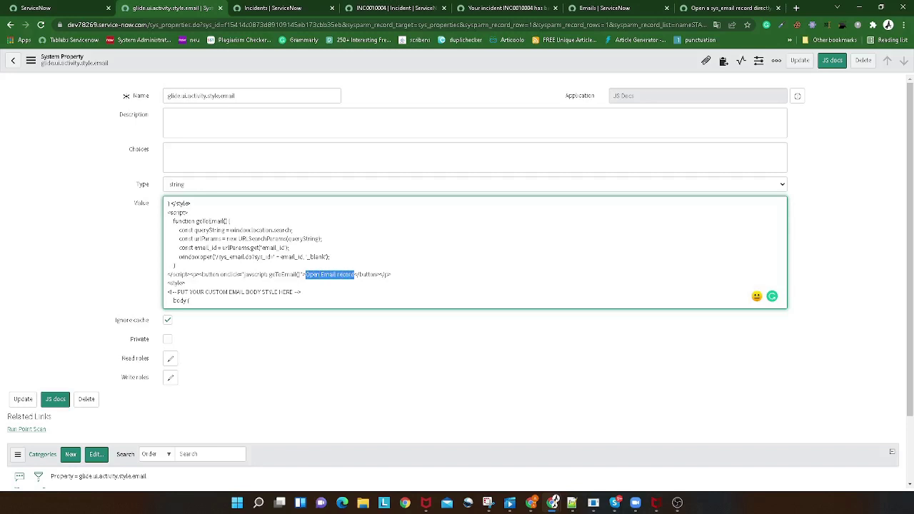
{"action": "type", "text": "Technonerd points !to open email"}
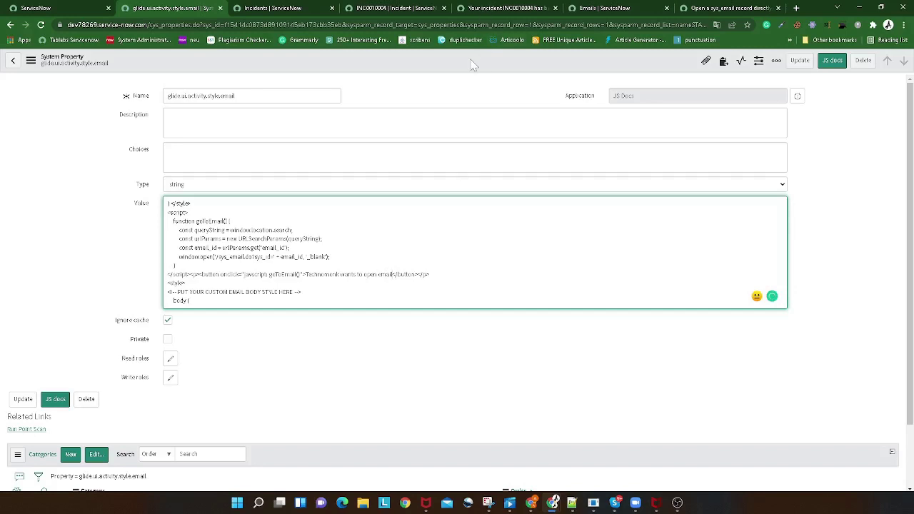
Save the property, reload incident INC0010004, and check its first email shows the relabelled open-email button.
{"action": "right_click", "coordinate": [476, 63]}
{"action": "left_click", "coordinate": [486, 66]}
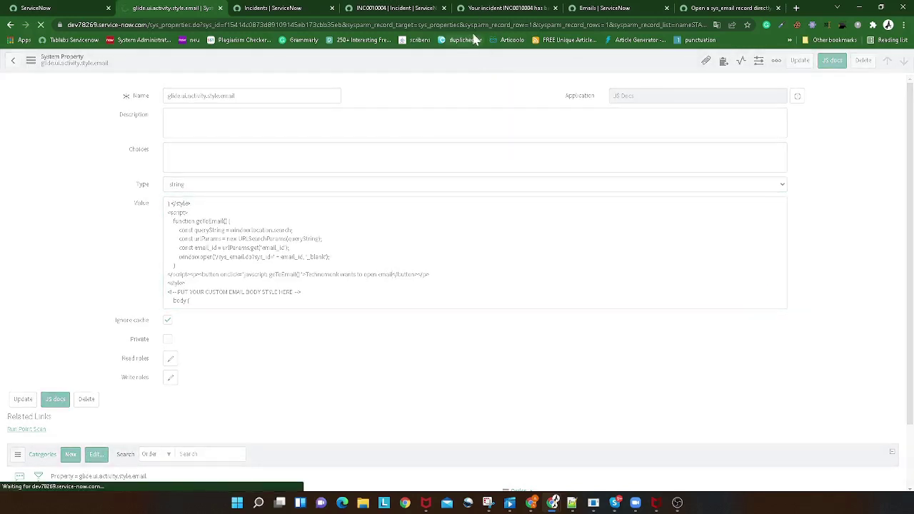
{"action": "left_click", "coordinate": [392, 8]}
{"action": "right_click", "coordinate": [371, 64]}
{"action": "left_click", "coordinate": [408, 282]}
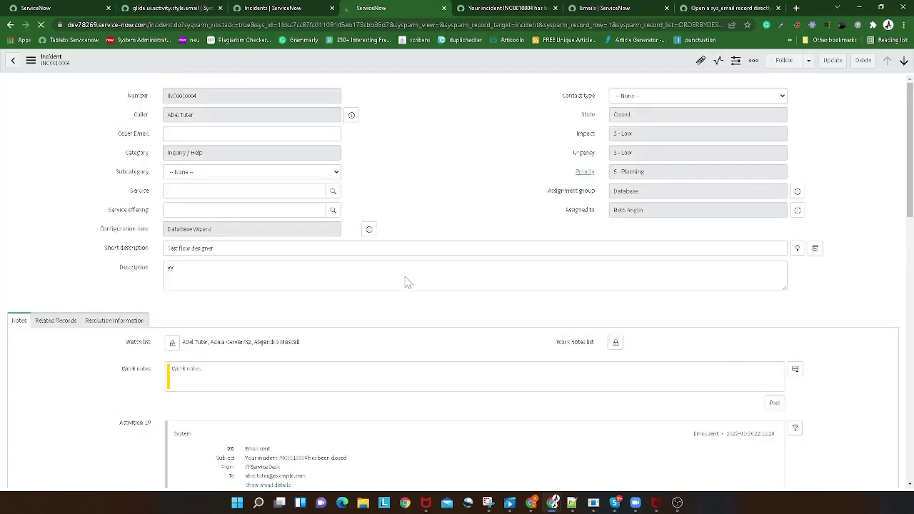
{"action": "scroll", "coordinate": [404, 279], "scroll_direction": "down", "scroll_amount": 2}
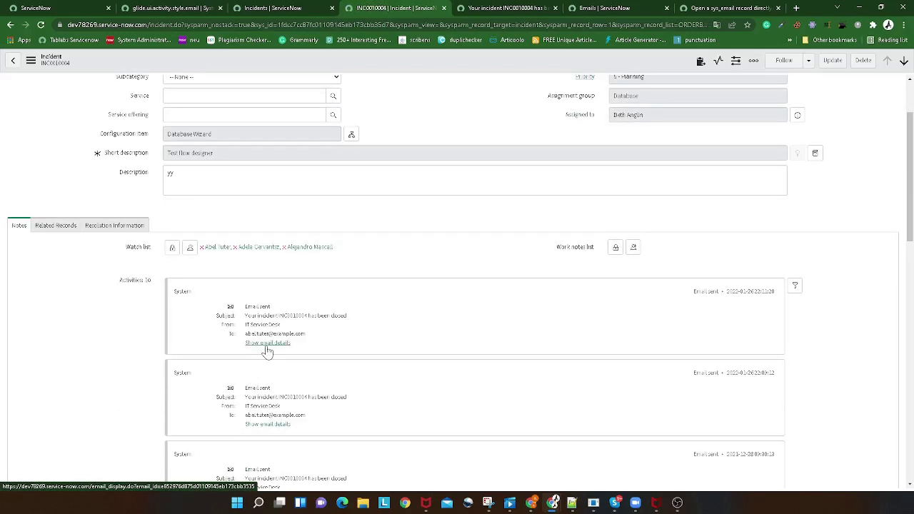
{"action": "left_click", "coordinate": [266, 346]}
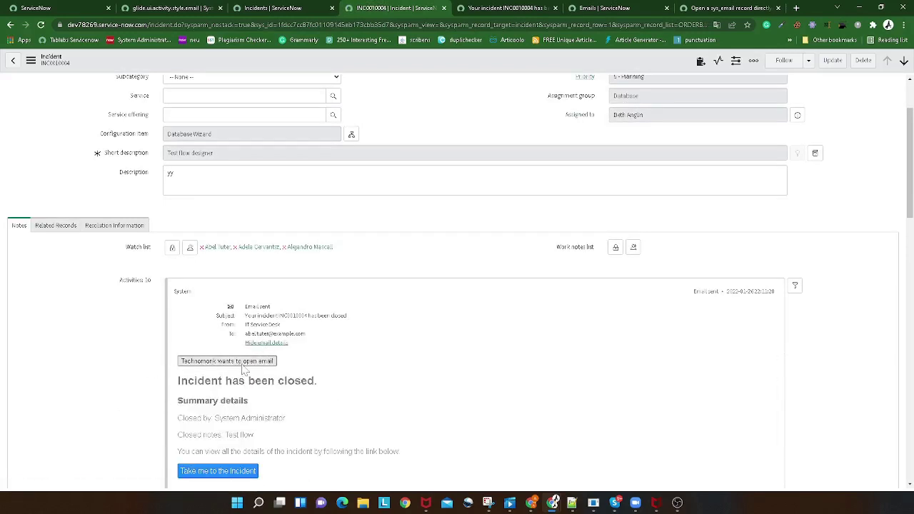